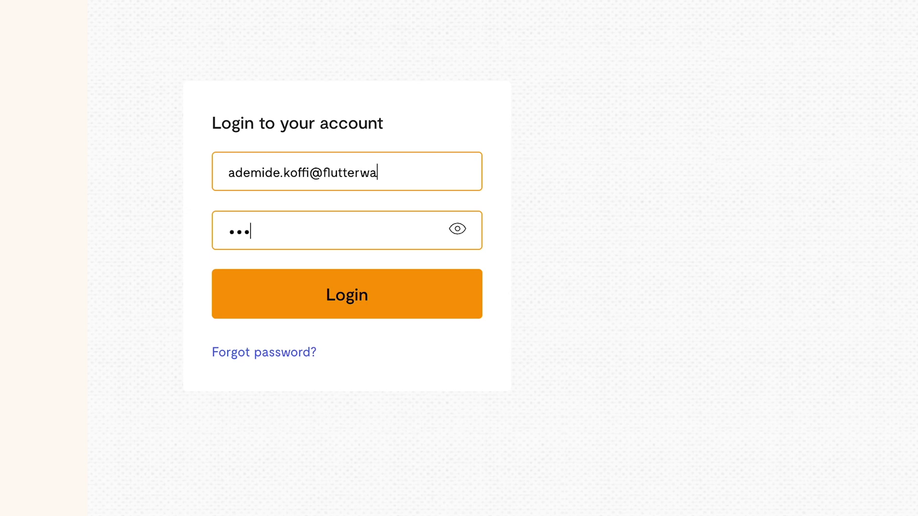
Log in and open Store setup to begin creating a new store
{"action": "left_click", "coordinate": [388, 282]}
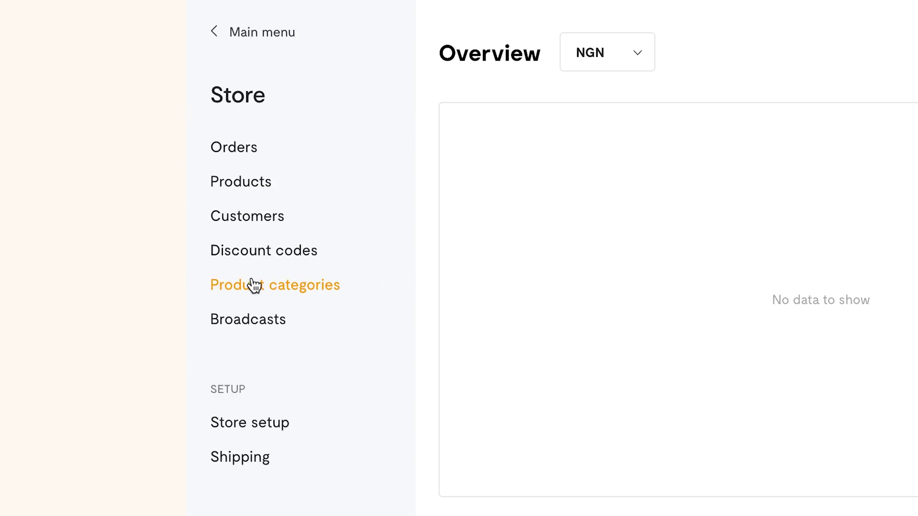
{"action": "left_click", "coordinate": [252, 285]}
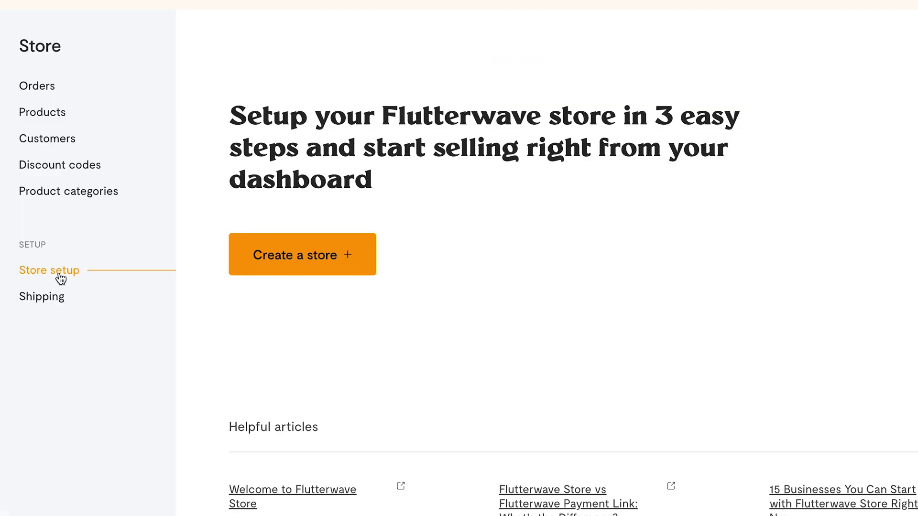
{"action": "left_click", "coordinate": [285, 256]}
{"action": "left_click", "coordinate": [272, 221]}
Name the store 'Koria Collection' and describe it as 'A bespoke fashion house.'
{"action": "type", "text": "Koria "}
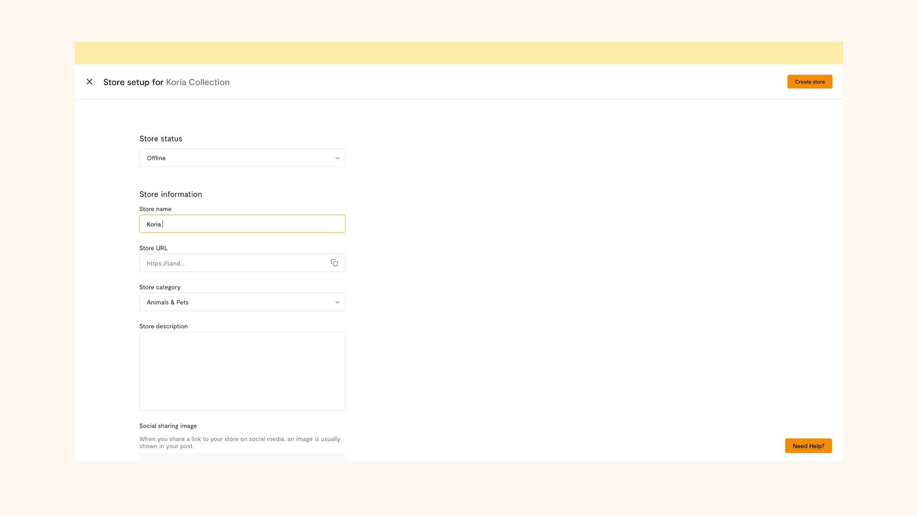
{"action": "type", "text": "Collection"}
{"action": "scroll", "coordinate": [258, 236], "scroll_direction": "down", "scroll_amount": 3}
{"action": "left_click", "coordinate": [187, 235]}
{"action": "type", "text": "A bespoke fashion house."}
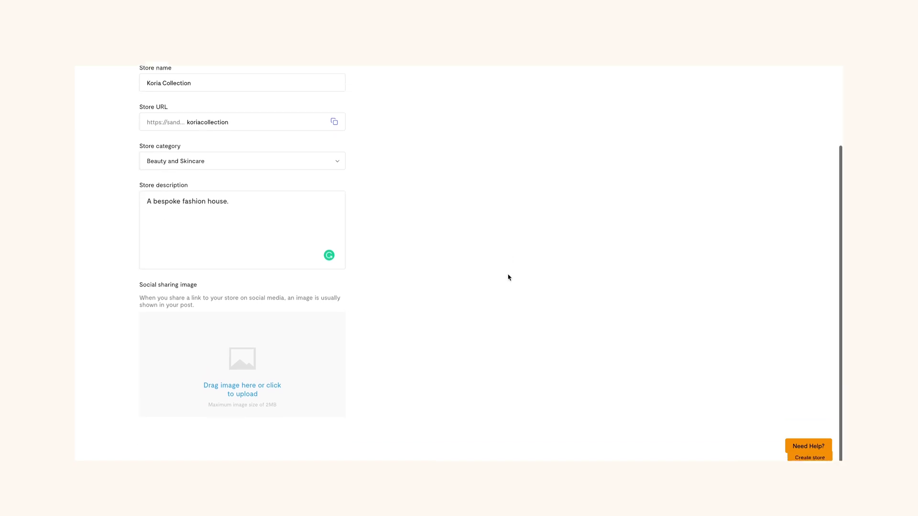
{"action": "scroll", "coordinate": [328, 349], "scroll_direction": "down", "scroll_amount": 1}
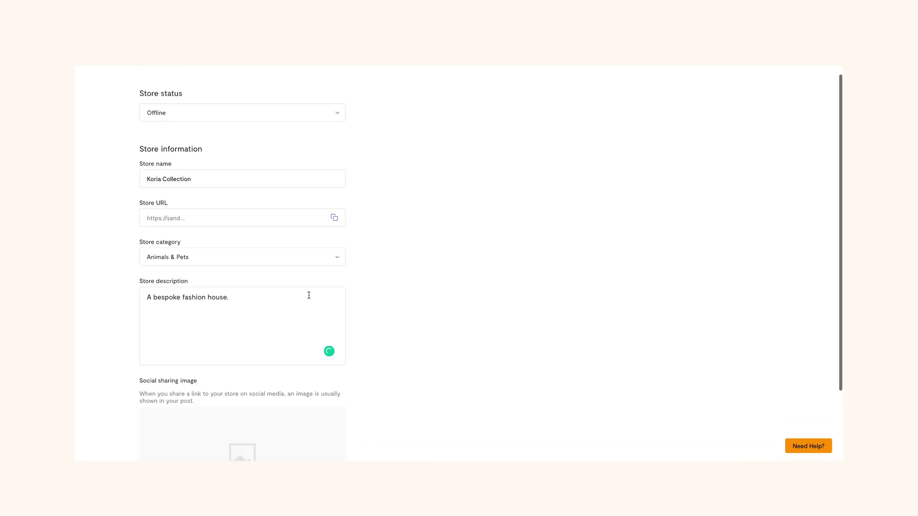
Choose the Beauty and Skincare category, create the store, and view its settings page
{"action": "left_click", "coordinate": [309, 257]}
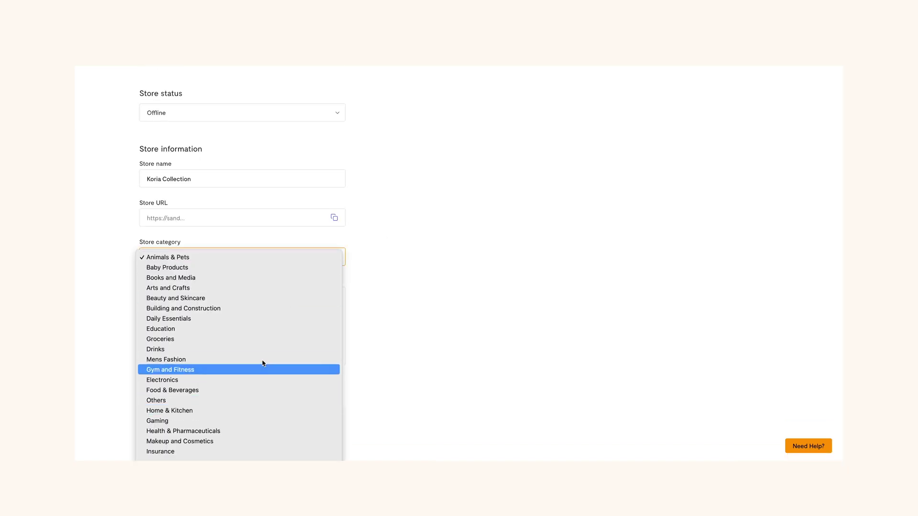
{"action": "left_click", "coordinate": [245, 298]}
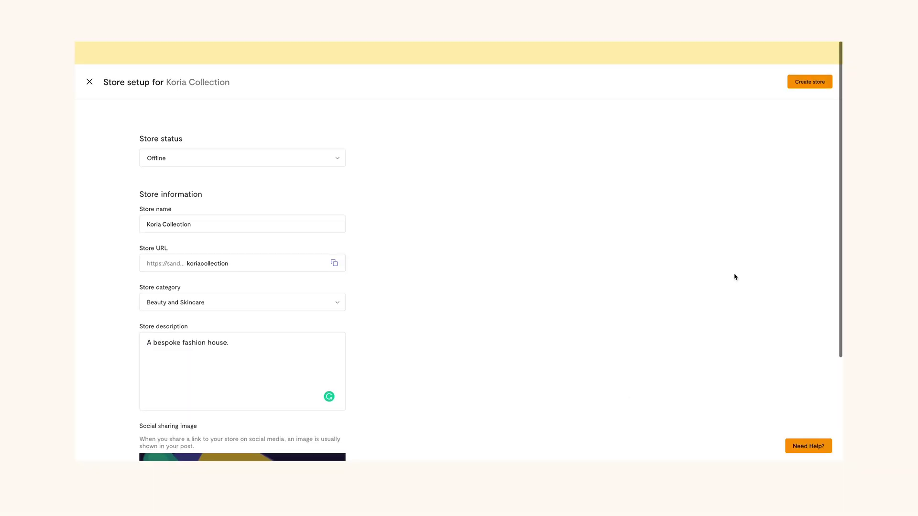
{"action": "left_click", "coordinate": [816, 85]}
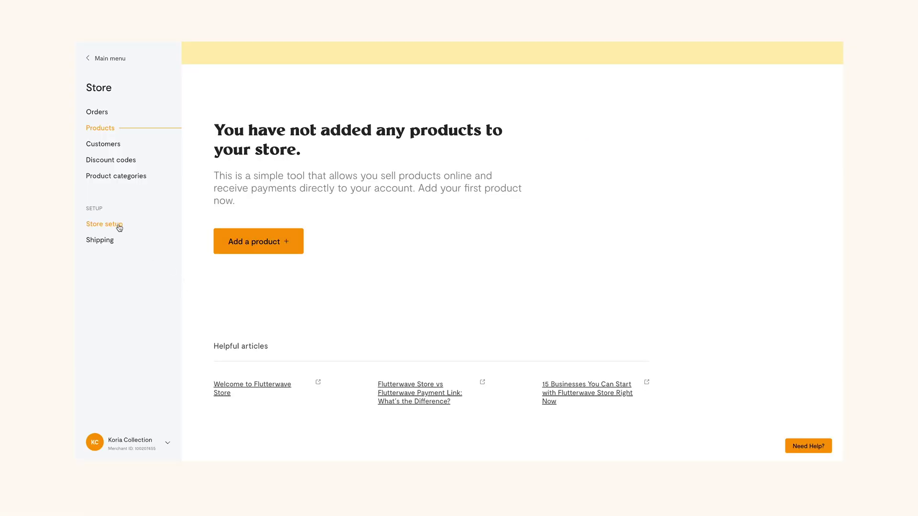
{"action": "left_click", "coordinate": [119, 228]}
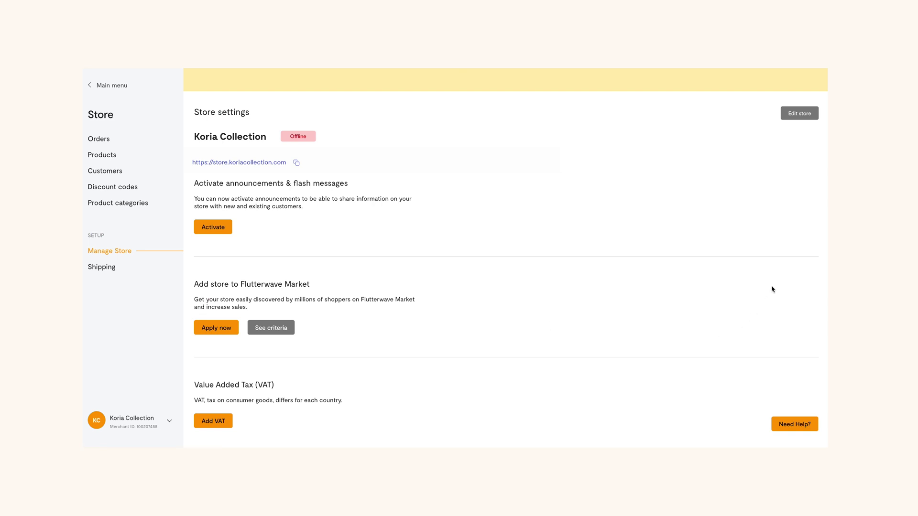
Change the Koria Collection store status to Online and save the settings
{"action": "left_click", "coordinate": [788, 117]}
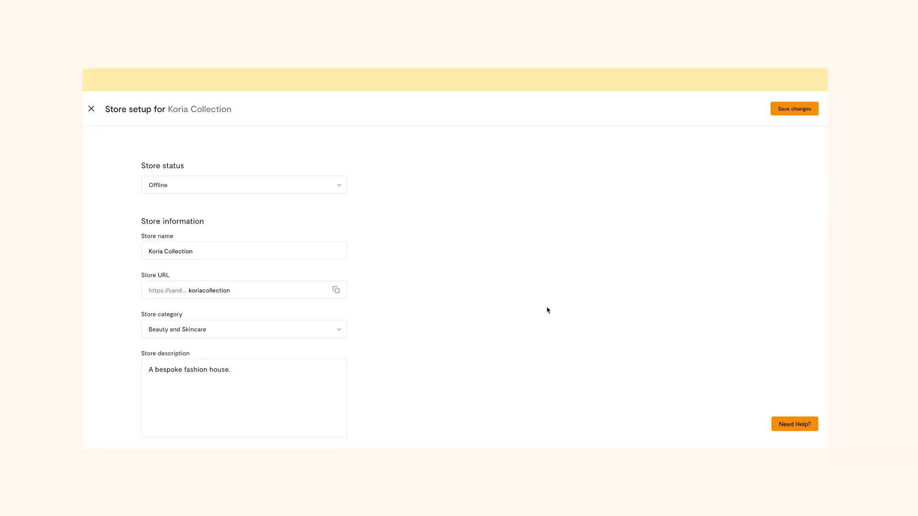
{"action": "left_click", "coordinate": [310, 187]}
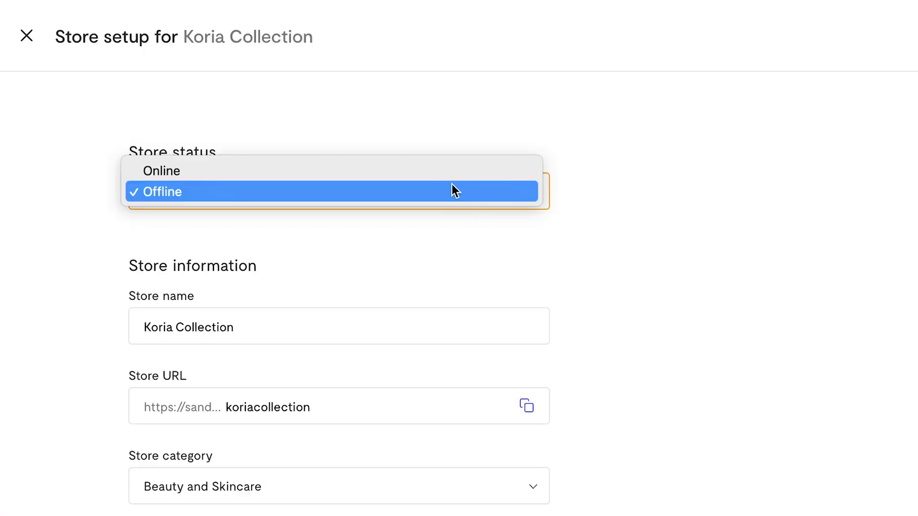
{"action": "left_click", "coordinate": [454, 171]}
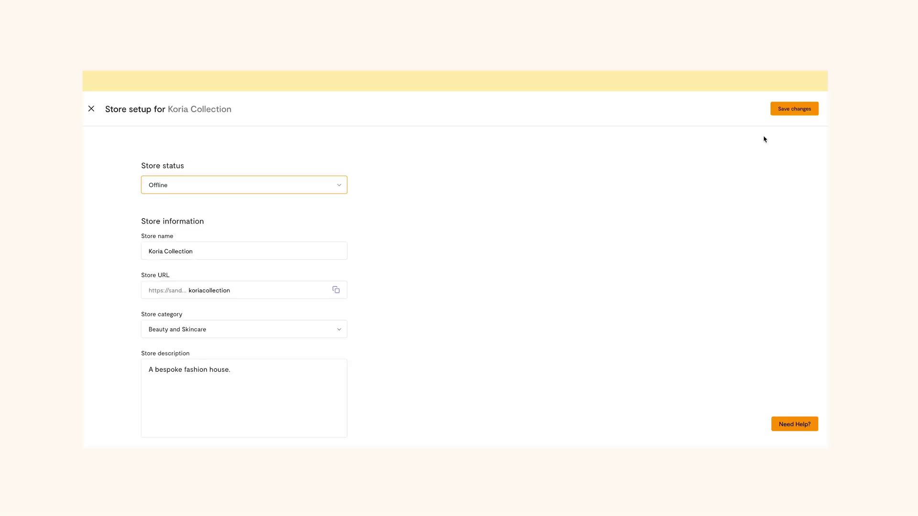
{"action": "left_click", "coordinate": [797, 112]}
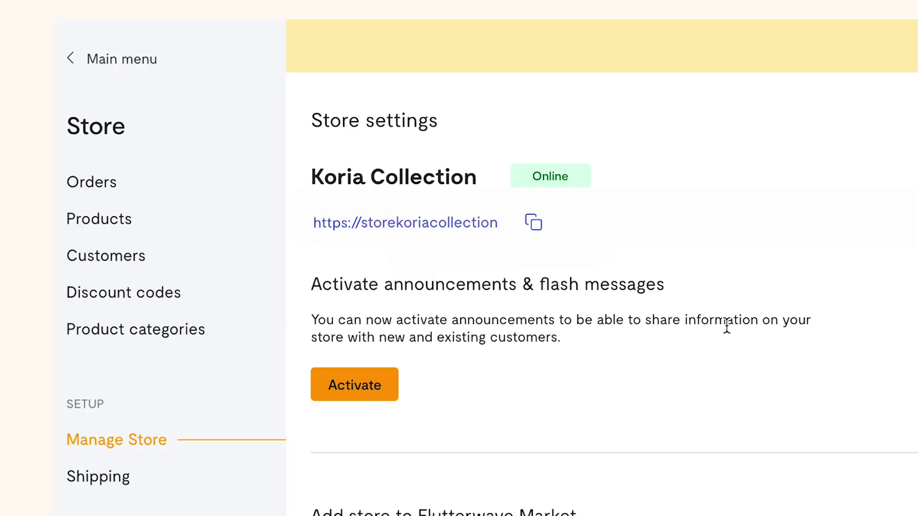
View the live storefront, then go to the store's empty Products list
{"action": "left_click", "coordinate": [457, 238]}
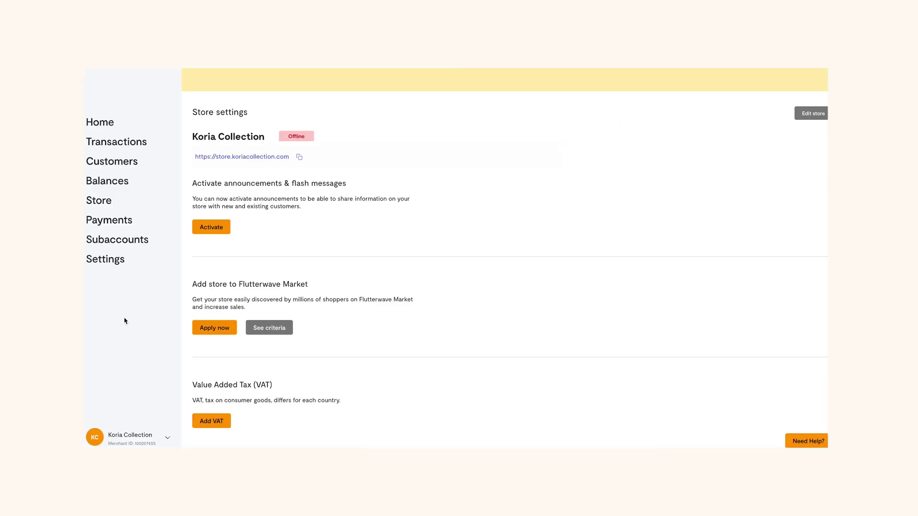
{"action": "left_click", "coordinate": [104, 203]}
{"action": "left_click", "coordinate": [100, 157]}
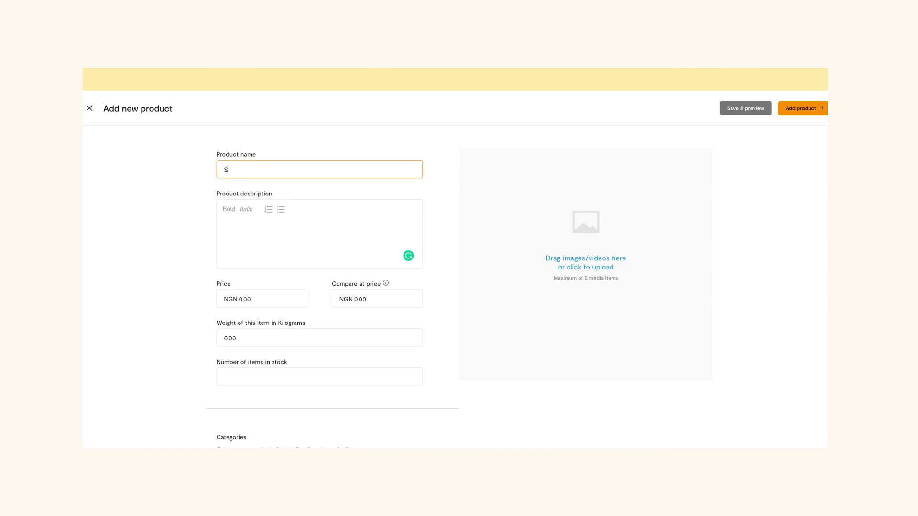
Fix the name to 'Sven Cross Body Bag' and enter the two-line description starting 'A modern classic.'
{"action": "key", "text": "BackSpace"}
{"action": "type", "text": "g"}
{"action": "left_click", "coordinate": [240, 218]}
{"action": "type", "text": "A modern classic."}
{"action": "key", "text": "Return"}
{"action": "type", "text": "The bag high"}
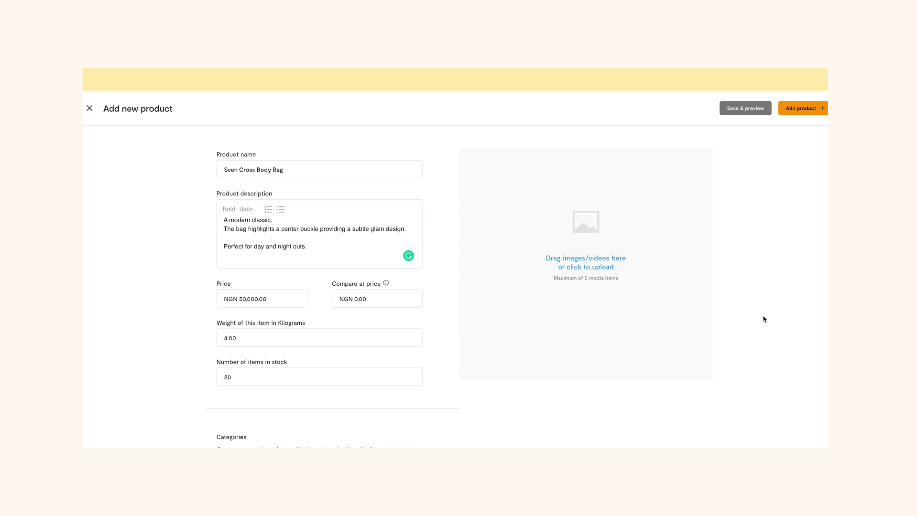
Upload a photo of the bag to the product
{"action": "left_click", "coordinate": [611, 266]}
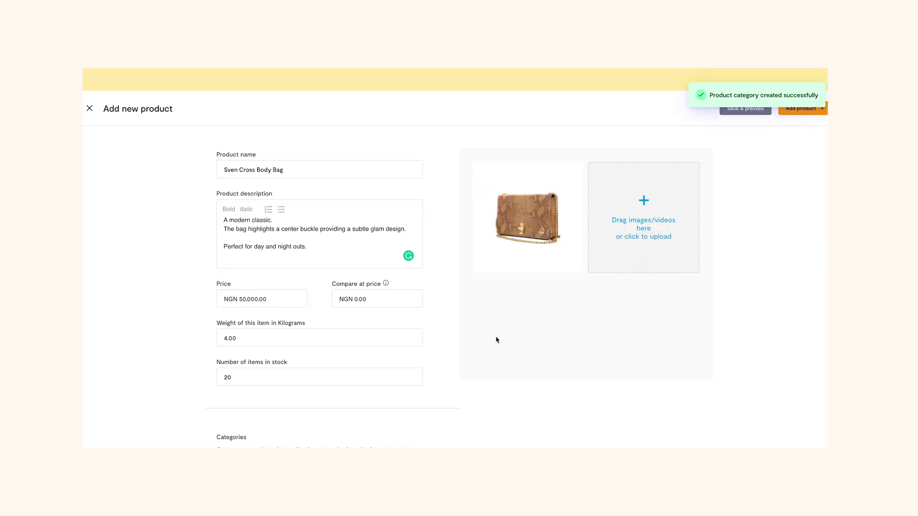
{"action": "scroll", "coordinate": [496, 339], "scroll_direction": "down", "scroll_amount": 3}
{"action": "left_click", "coordinate": [271, 380]}
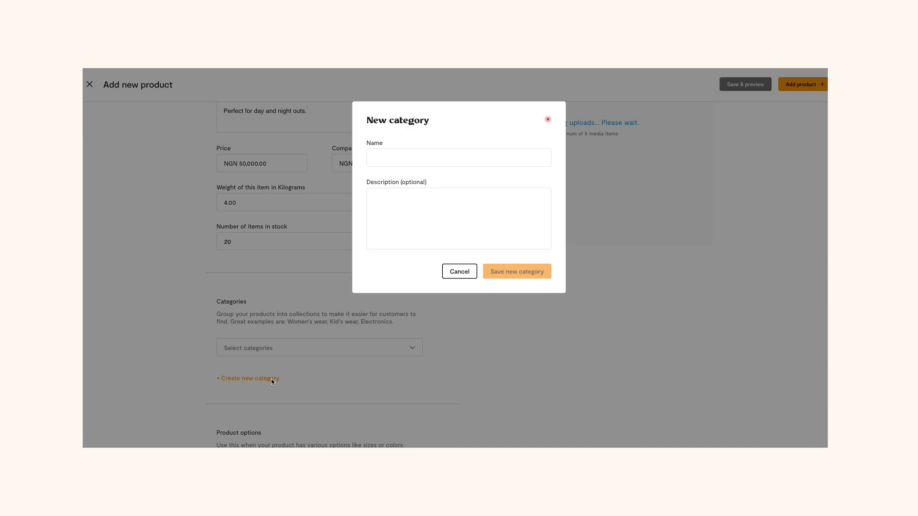
Create an 'Exotic Bags' category and assign it to the product
{"action": "left_click", "coordinate": [409, 156]}
{"action": "type", "text": "Ex"}
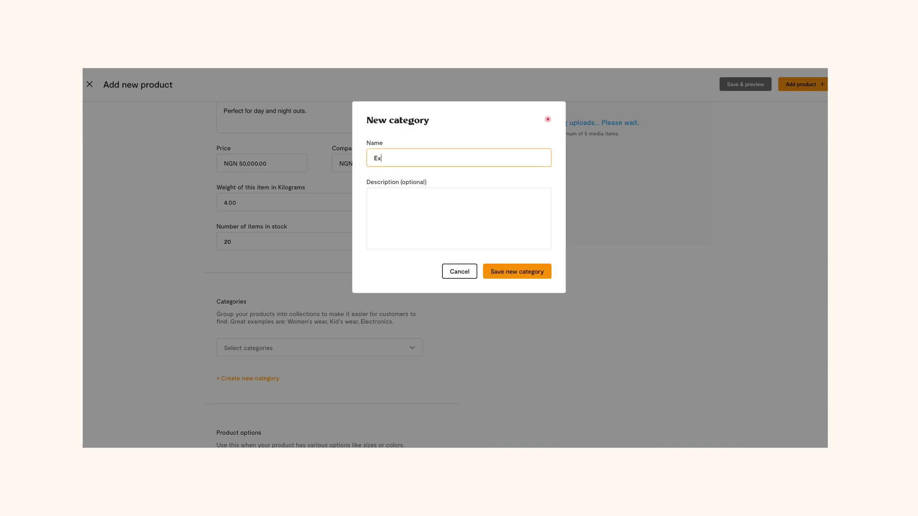
{"action": "type", "text": "otic Bags"}
{"action": "left_click", "coordinate": [511, 273]}
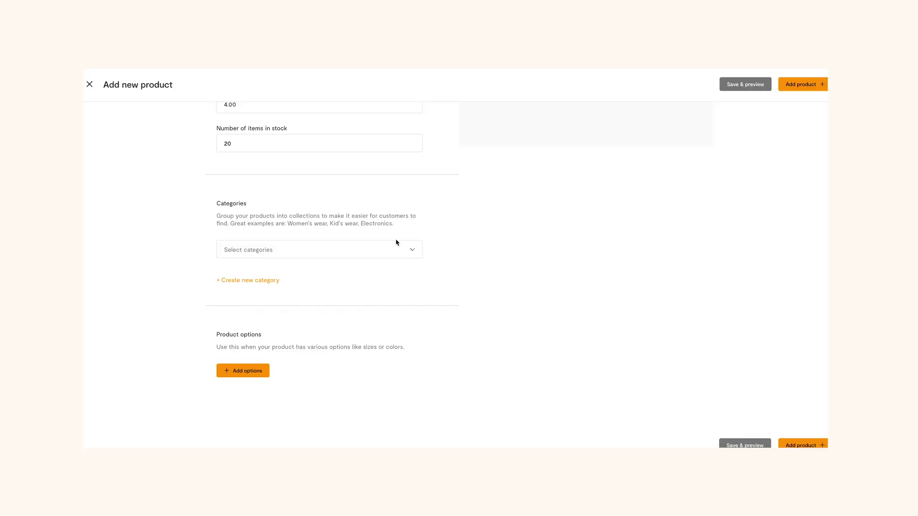
{"action": "left_click", "coordinate": [412, 249]}
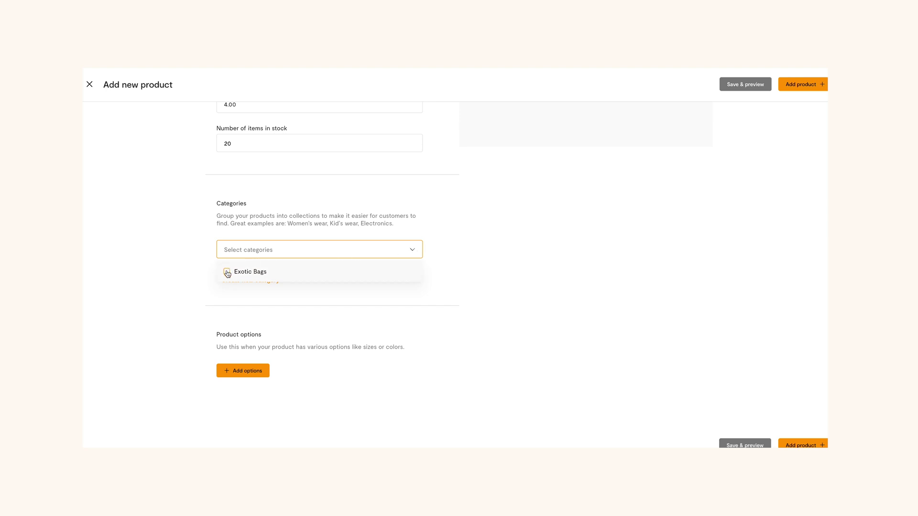
{"action": "left_click", "coordinate": [227, 271]}
{"action": "left_click", "coordinate": [412, 249]}
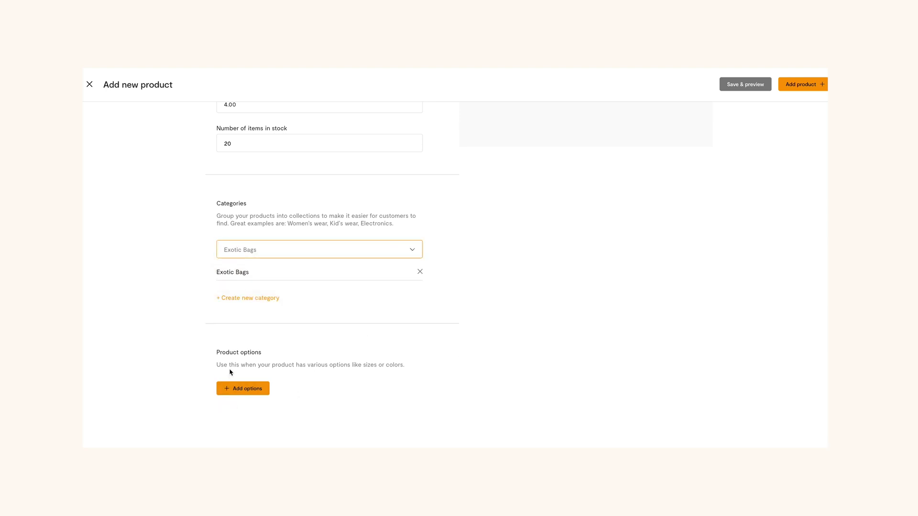
Add a Size option with value 39 and a Color option Brown, then save the product
{"action": "left_click", "coordinate": [236, 394]}
{"action": "left_click", "coordinate": [256, 428]}
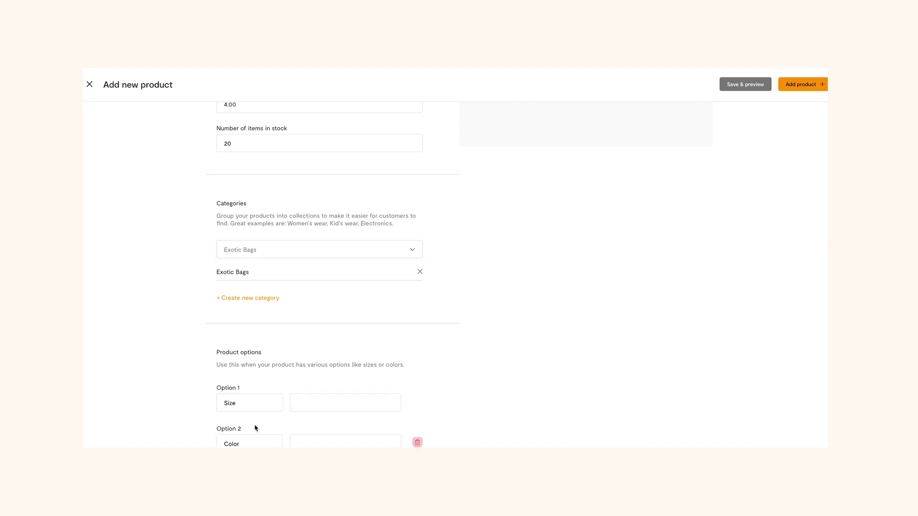
{"action": "scroll", "coordinate": [336, 328], "scroll_direction": "down", "scroll_amount": 2}
{"action": "left_click", "coordinate": [336, 330]}
{"action": "type", "text": "3"}
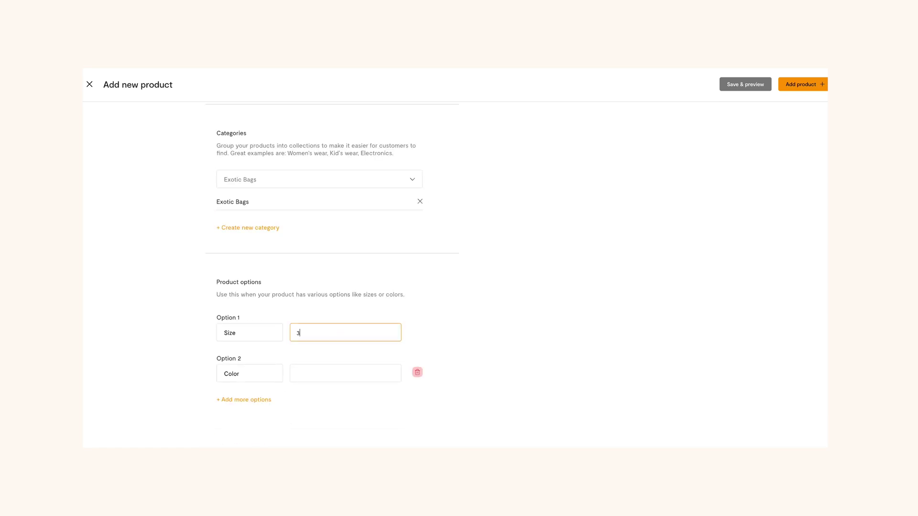
{"action": "type", "text": "9"}
{"action": "key", "text": "Tab"}
{"action": "type", "text": "Brown"}
{"action": "key", "text": "Return"}
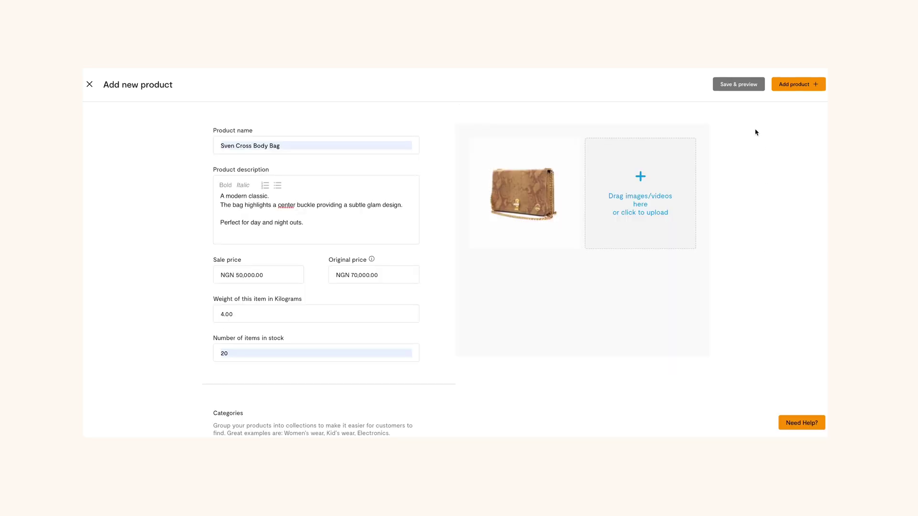
{"action": "left_click", "coordinate": [739, 84]}
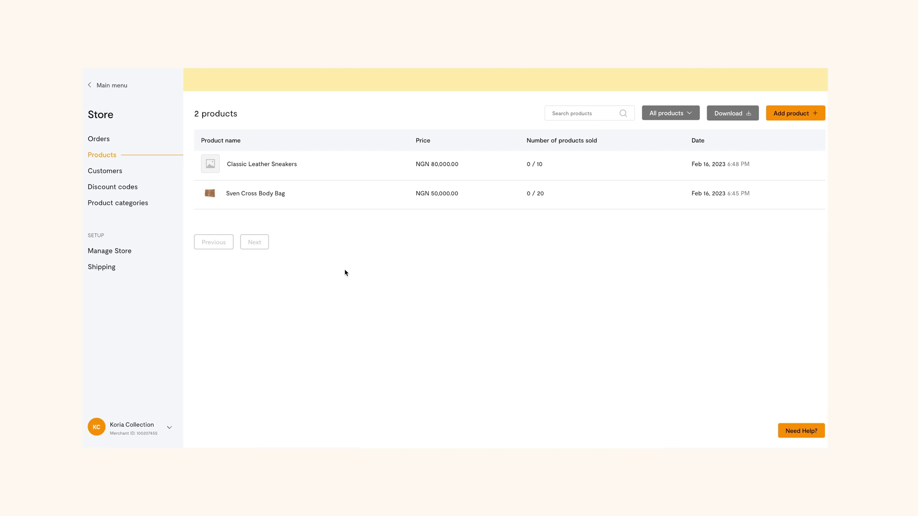
Copy the Sven Cross Body Bag's store link, then reopen the bag from the Products list
{"action": "left_click", "coordinate": [266, 194]}
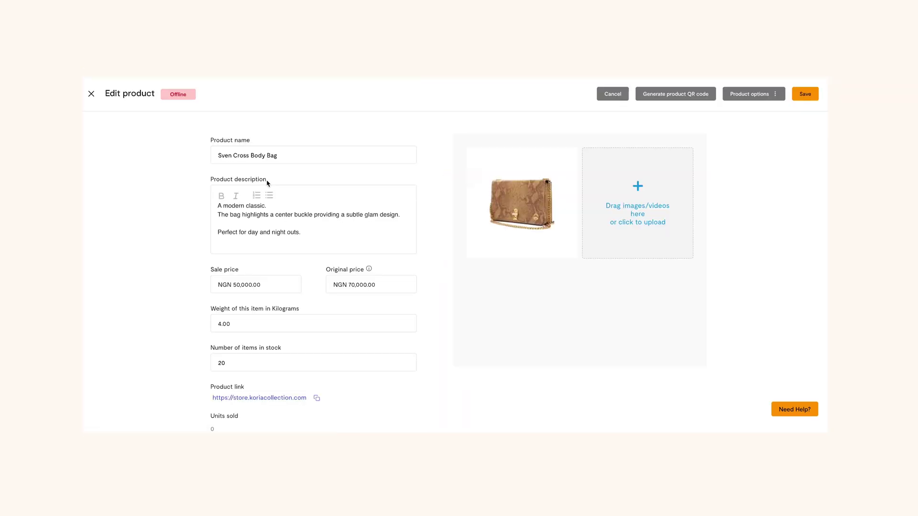
{"action": "scroll", "coordinate": [311, 205], "scroll_direction": "down", "scroll_amount": 4}
{"action": "left_click", "coordinate": [317, 197]}
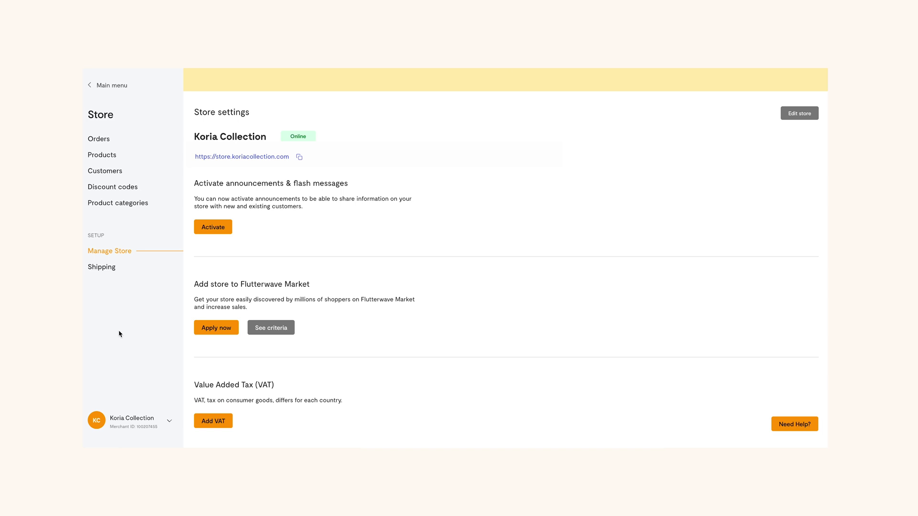
{"action": "left_click", "coordinate": [113, 155]}
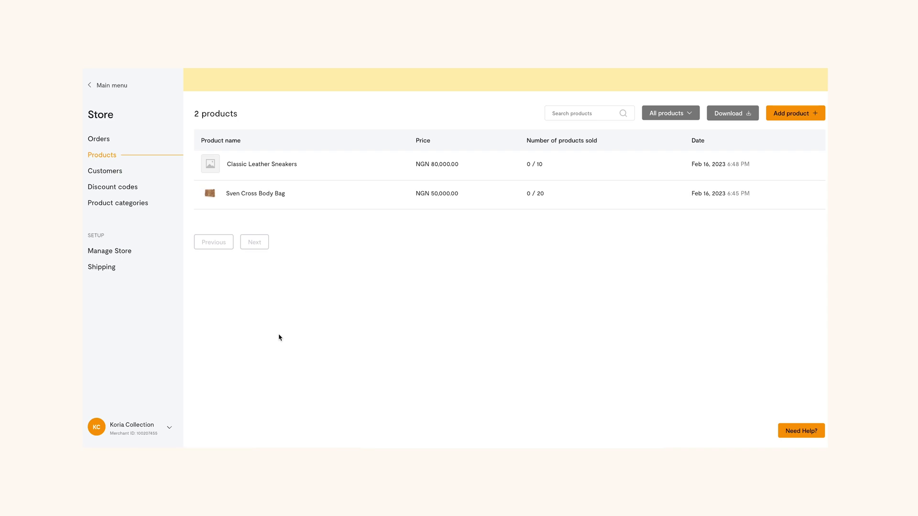
{"action": "left_click", "coordinate": [306, 201]}
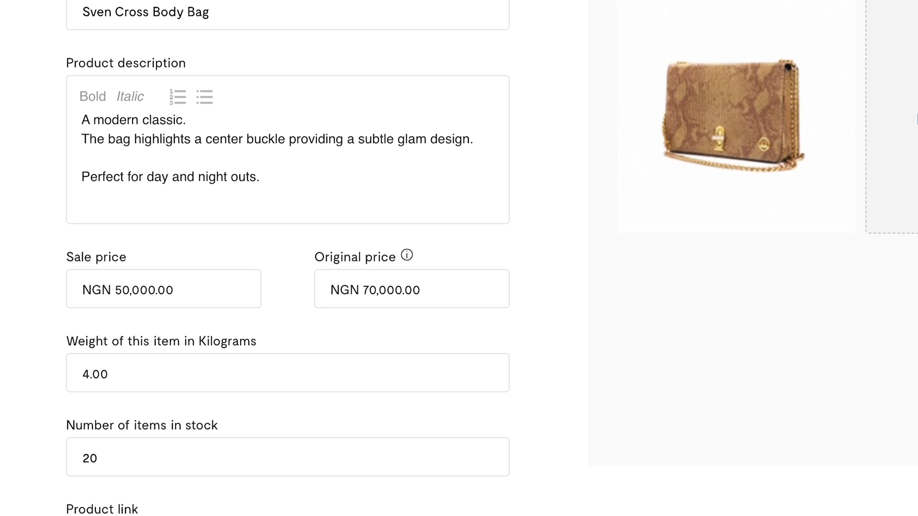
Check the product's extra actions menu, close it, and return to the top of the form
{"action": "left_click", "coordinate": [784, 93]}
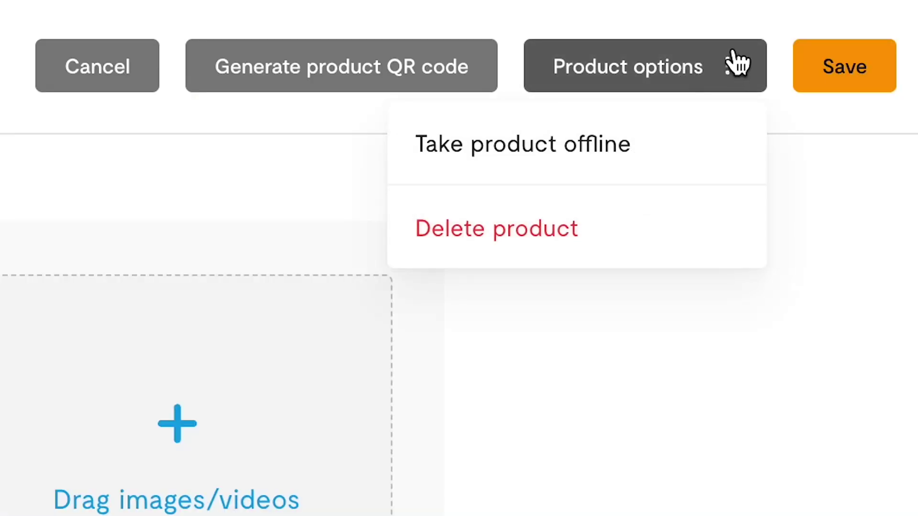
{"action": "left_click", "coordinate": [732, 76]}
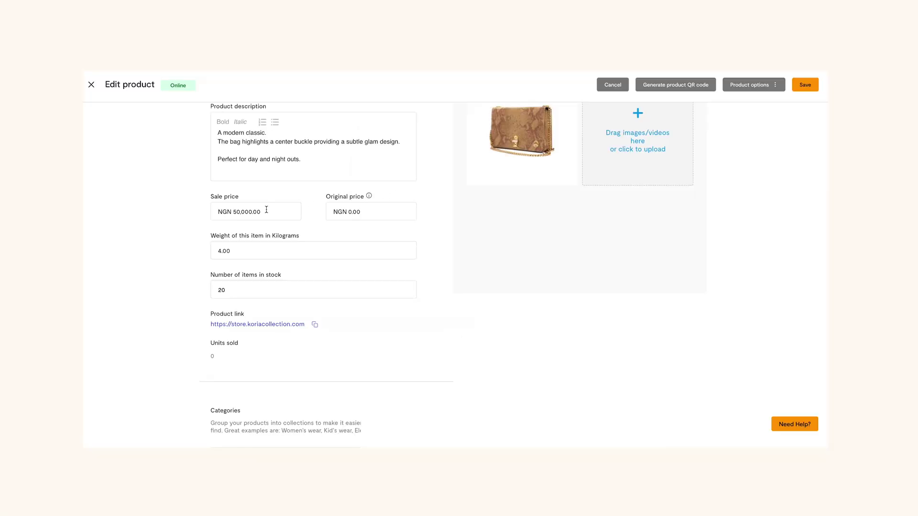
{"action": "scroll", "coordinate": [274, 237], "scroll_direction": "up", "scroll_amount": 2}
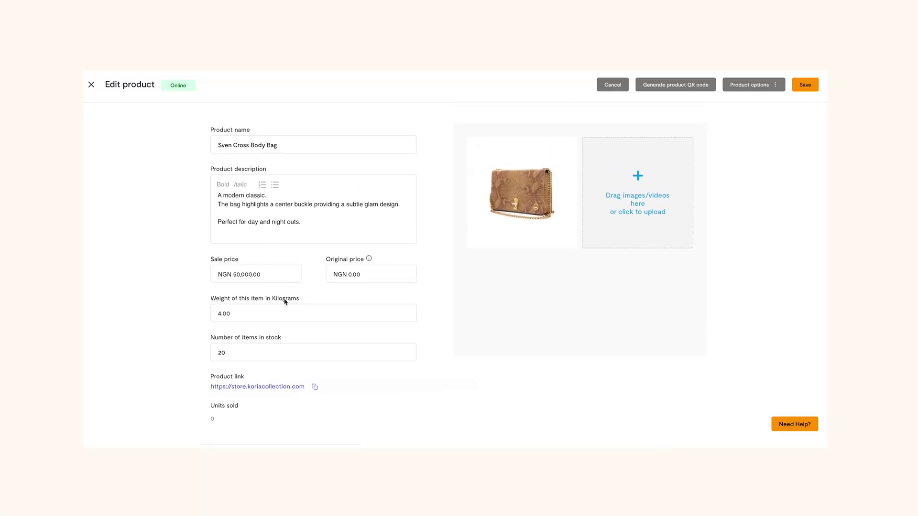
Set the bag's original price to NGN 70,000.00 above the NGN 50,000.00 sale price
{"action": "left_click", "coordinate": [269, 278]}
{"action": "left_click", "coordinate": [367, 277]}
{"action": "type", "text": "7000000"}
{"action": "left_click", "coordinate": [441, 258]}
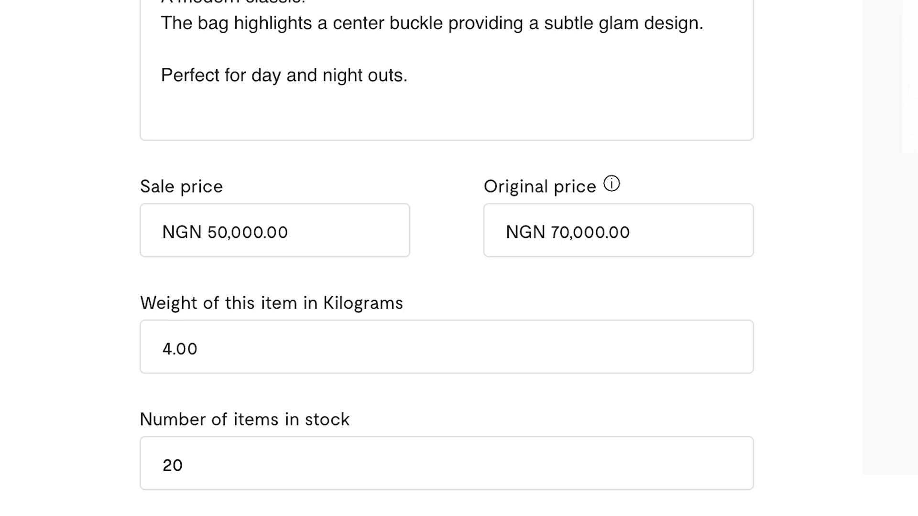